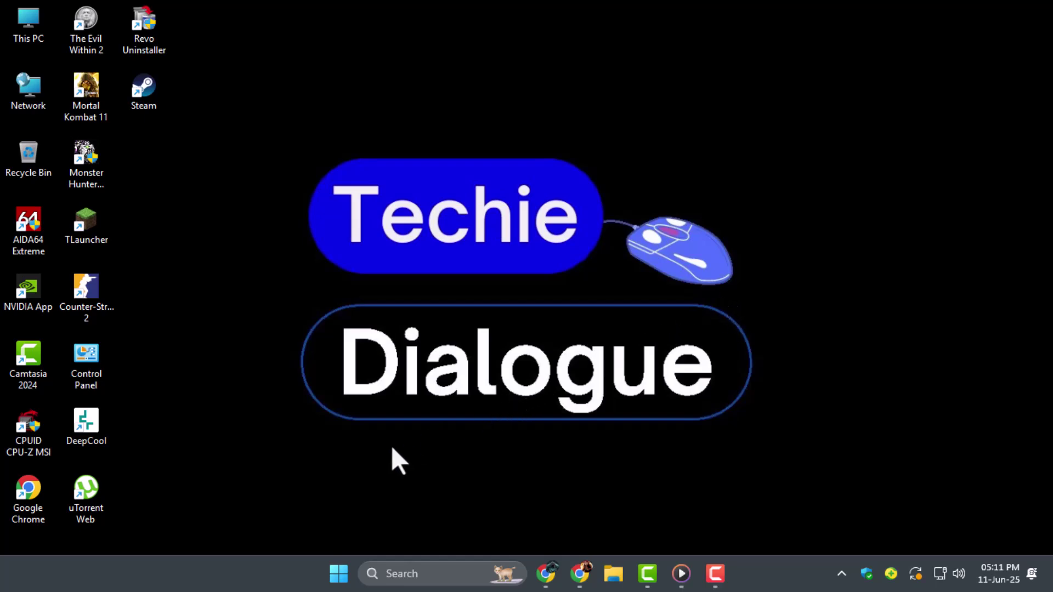
- Search Start for 'cmd' and bring up Command Prompt's administrator launch options
{"action": "left_click", "coordinate": [338, 573]}
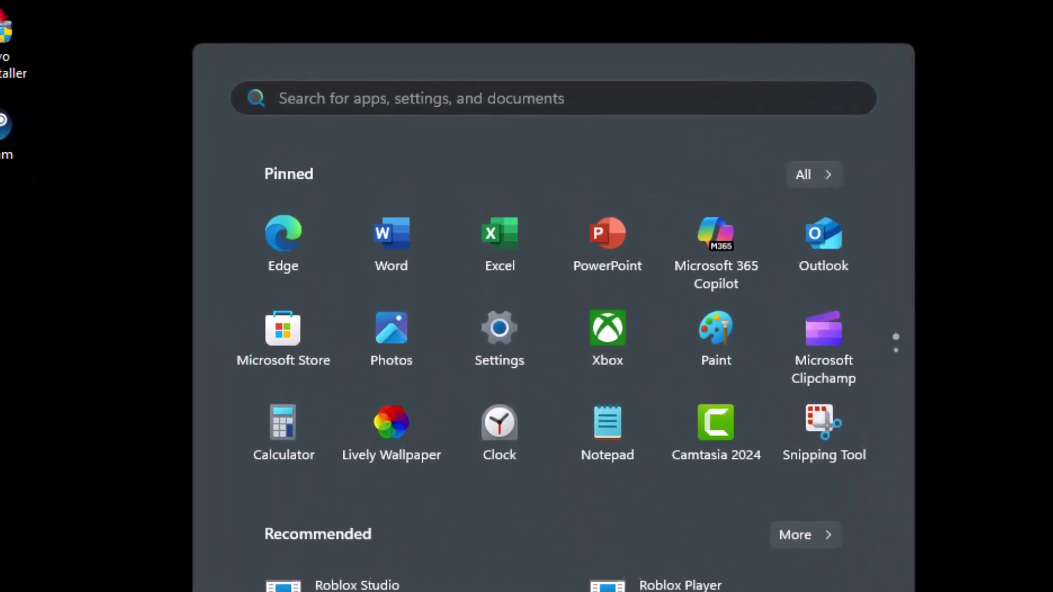
{"action": "type", "text": "cmd"}
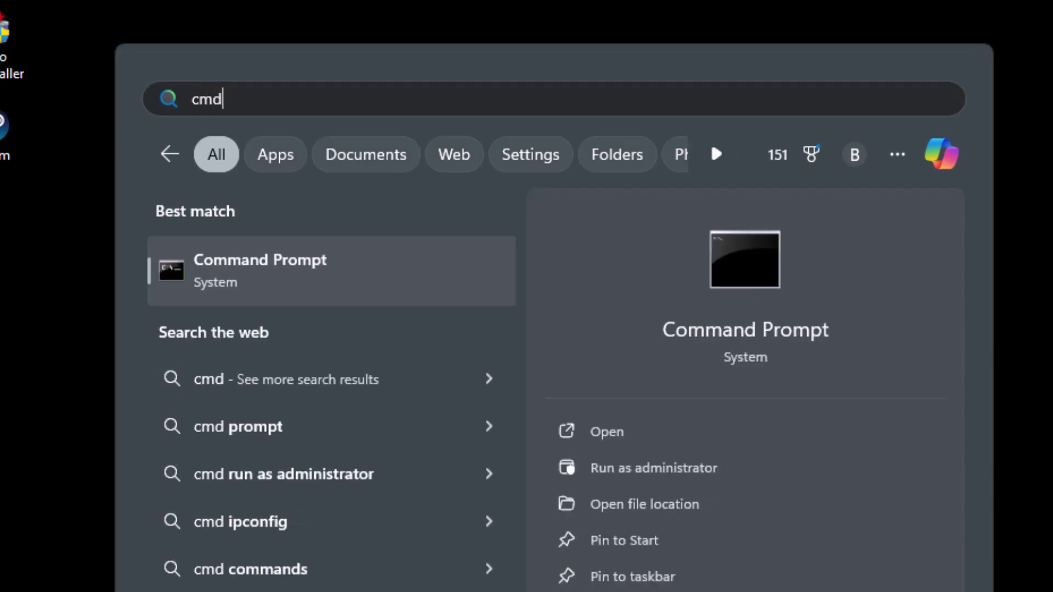
{"action": "right_click", "coordinate": [420, 267]}
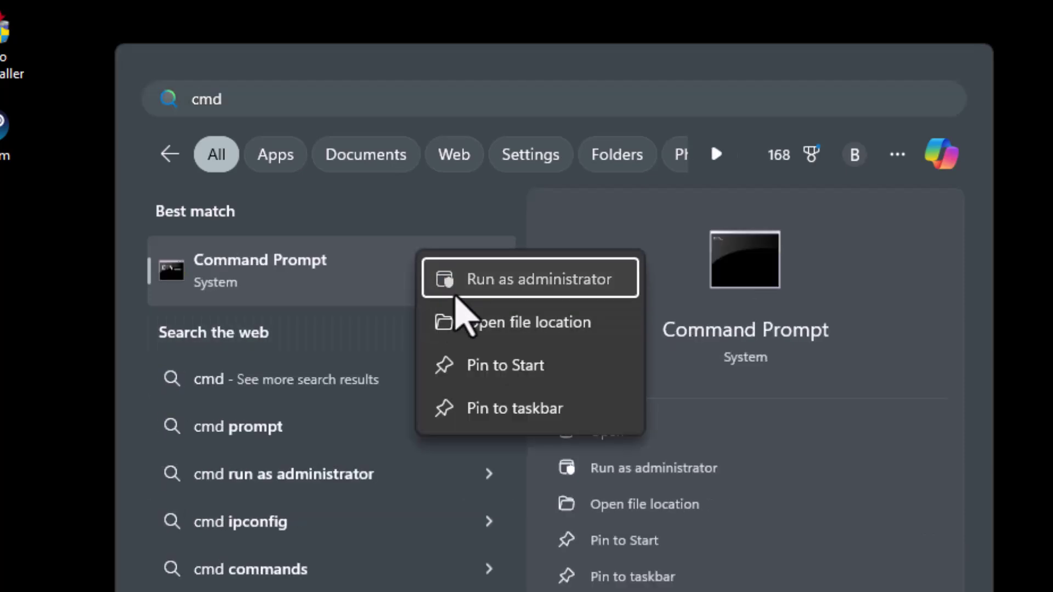
- Launch Command Prompt as administrator and run 'sfc /scannow' from clipboard history
{"action": "left_click", "coordinate": [477, 284]}
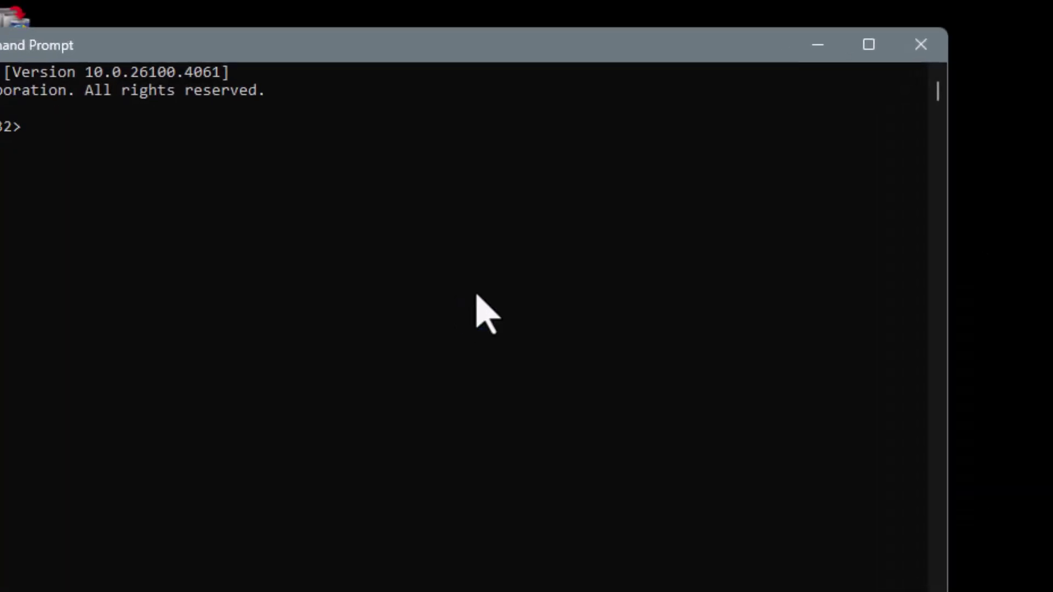
{"action": "type", "text": "sfc /scannow"}
{"action": "key", "text": "Return"}
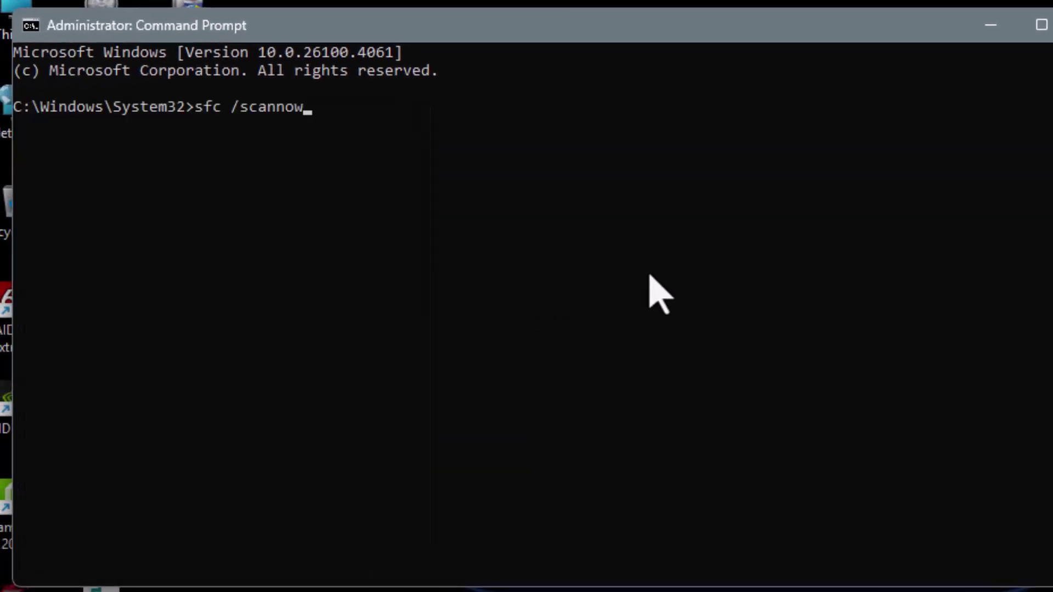
{"action": "key", "text": "Return"}
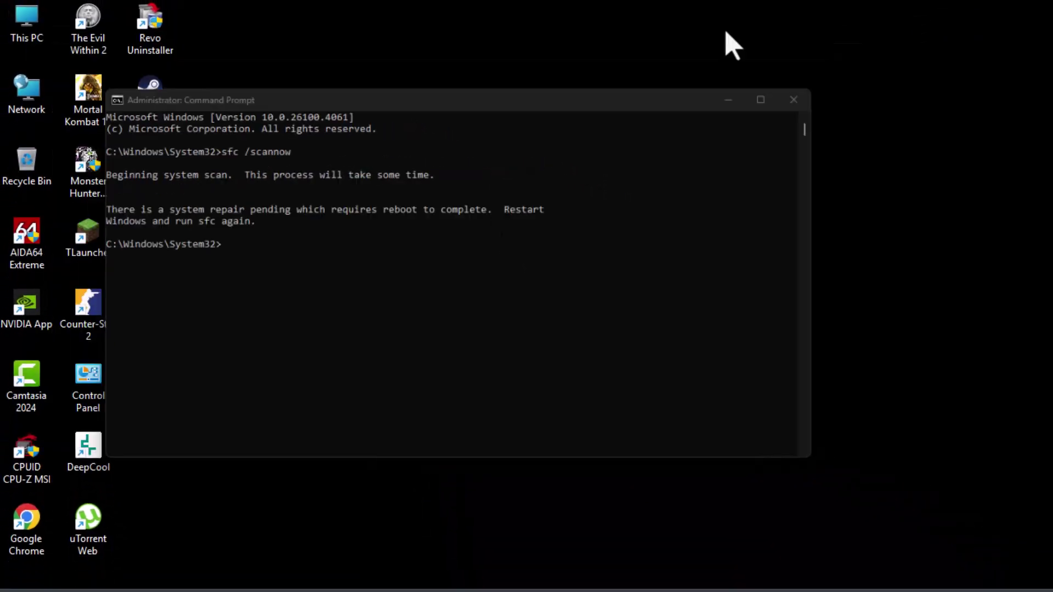
- Minimize Command Prompt, browse Settings' Installed apps list and Copilot's options, then close Settings
{"action": "left_click", "coordinate": [799, 101]}
{"action": "left_click", "coordinate": [386, 567]}
{"action": "type", "text": "add"}
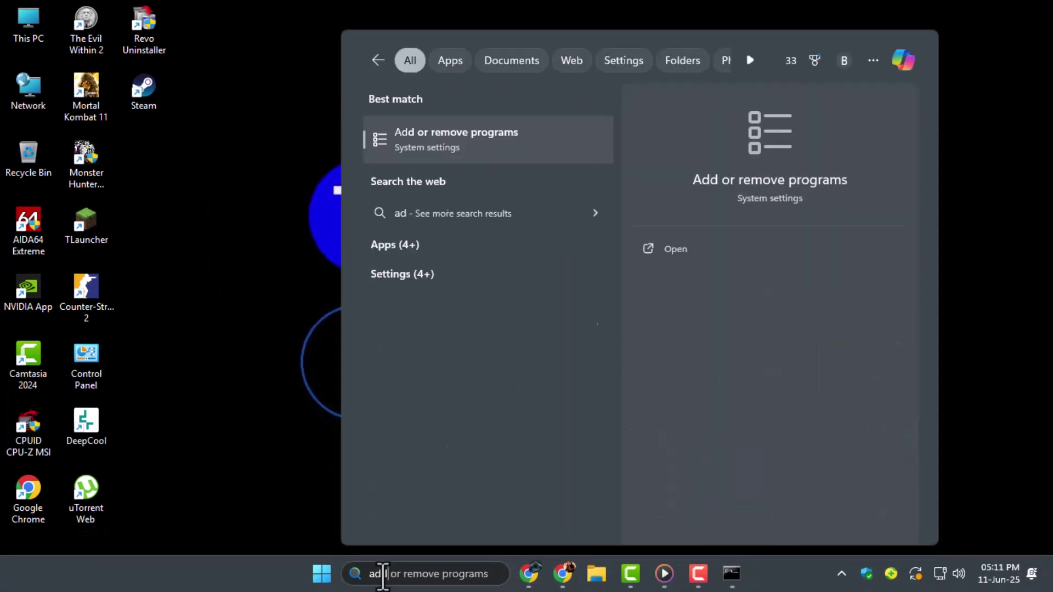
{"action": "left_click", "coordinate": [476, 148]}
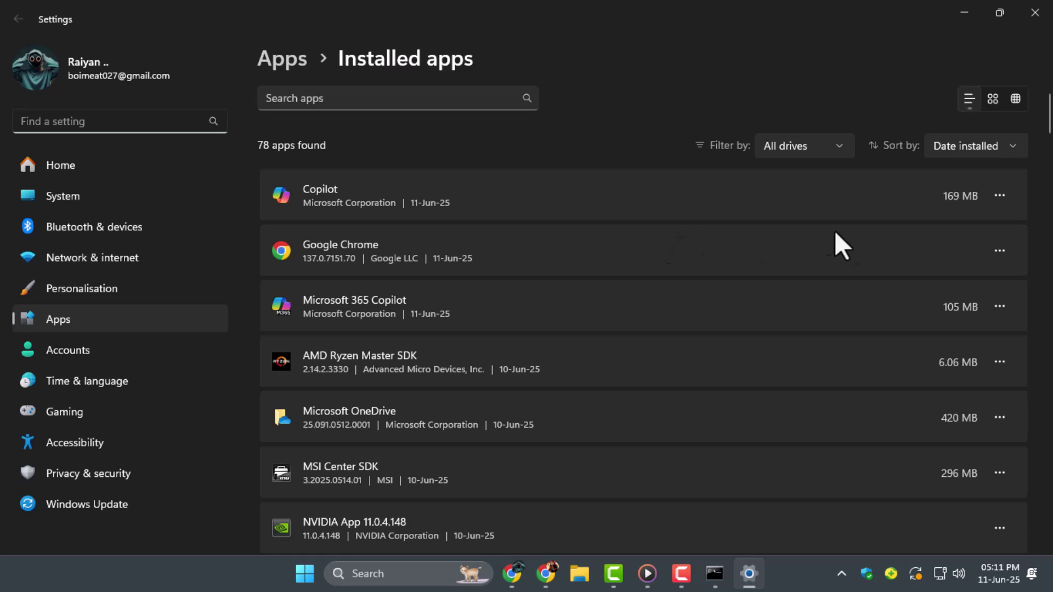
{"action": "left_click", "coordinate": [999, 195]}
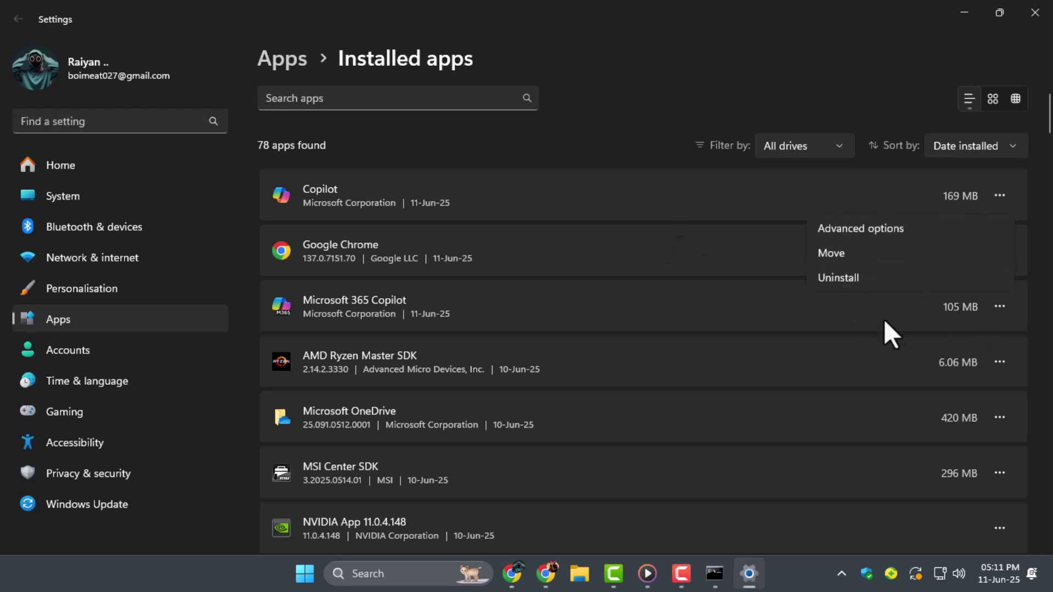
{"action": "left_click", "coordinate": [754, 222]}
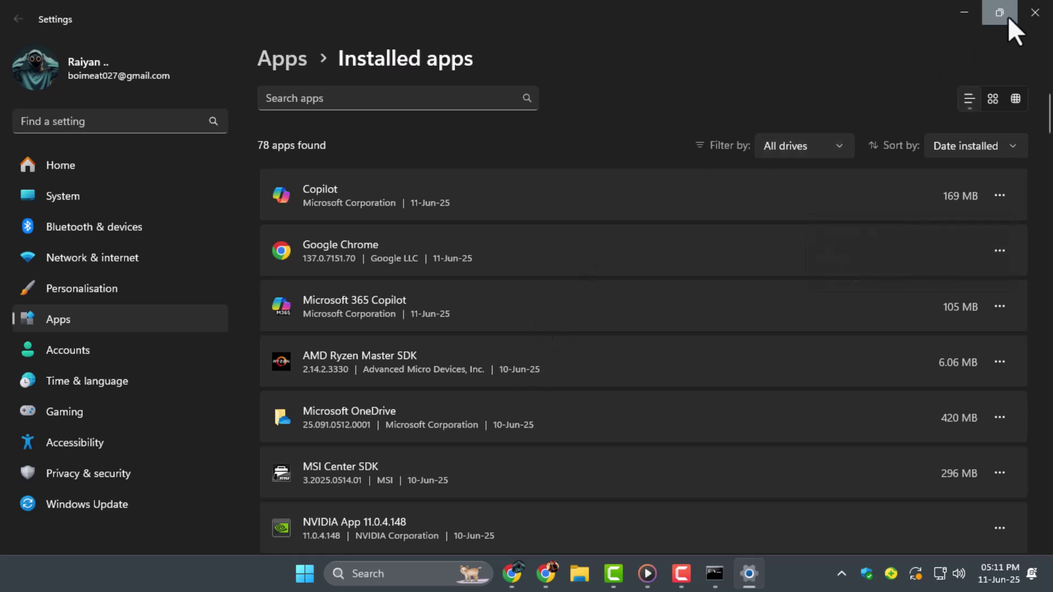
{"action": "left_click", "coordinate": [1034, 12]}
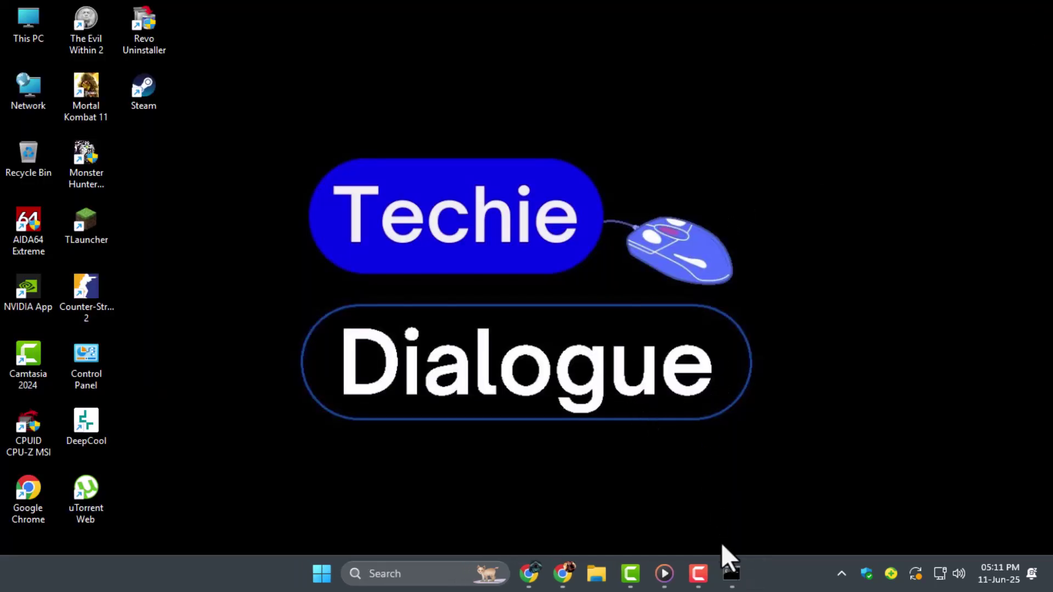
- Restore Command Prompt and paste 'DISM /Online /Cleanup-Image /RestoreHealth' from clipboard history
{"action": "left_click", "coordinate": [732, 574]}
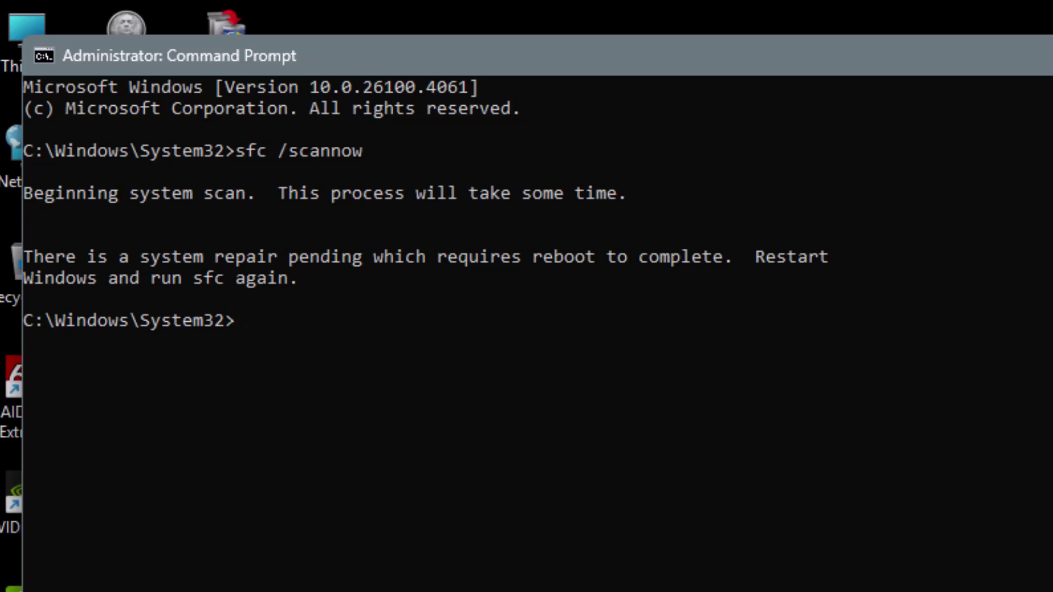
{"action": "key", "text": "super+v"}
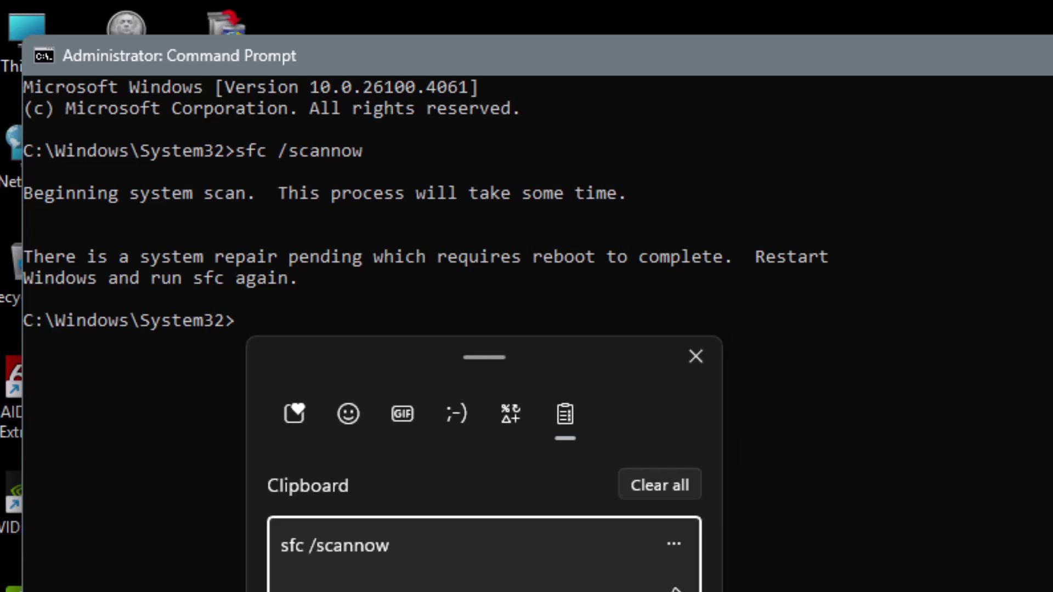
{"action": "left_click", "coordinate": [484, 568]}
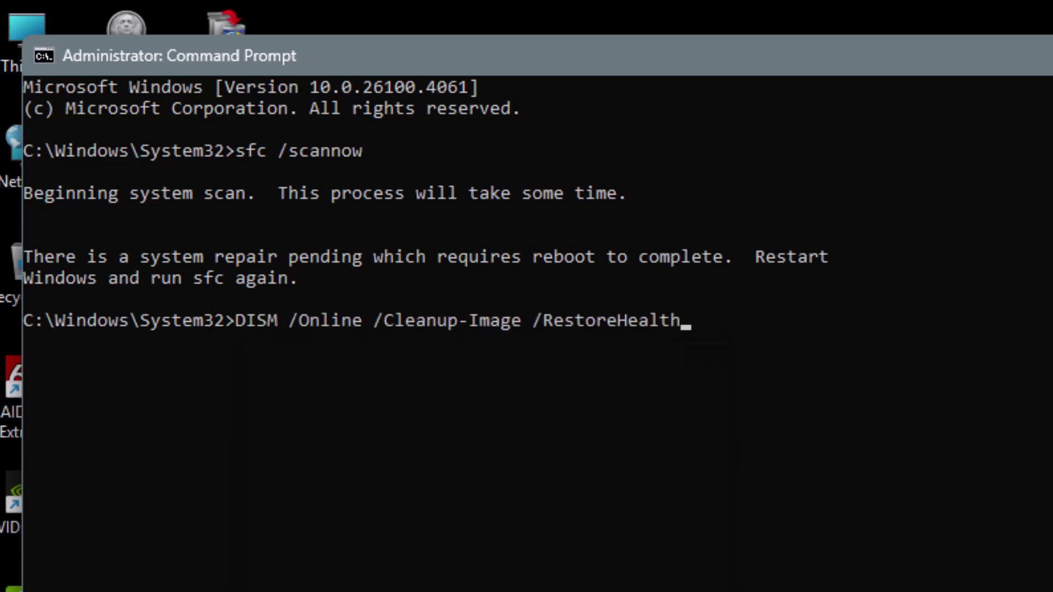
- Run the DISM RestoreHealth command and let its progress reach 12.5%
{"action": "key", "text": "Return"}
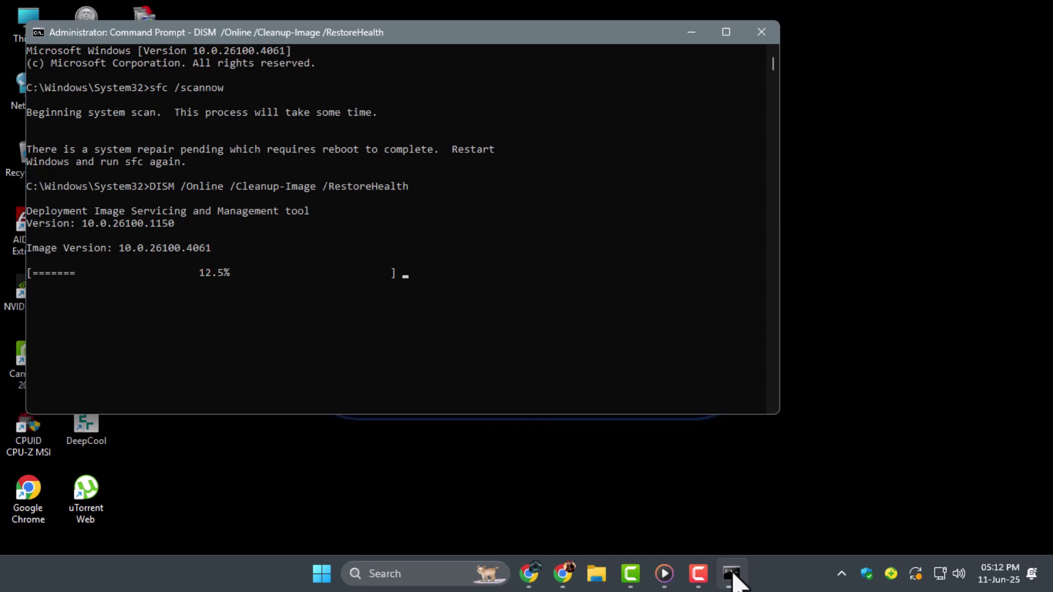
{"action": "key", "text": "super"}
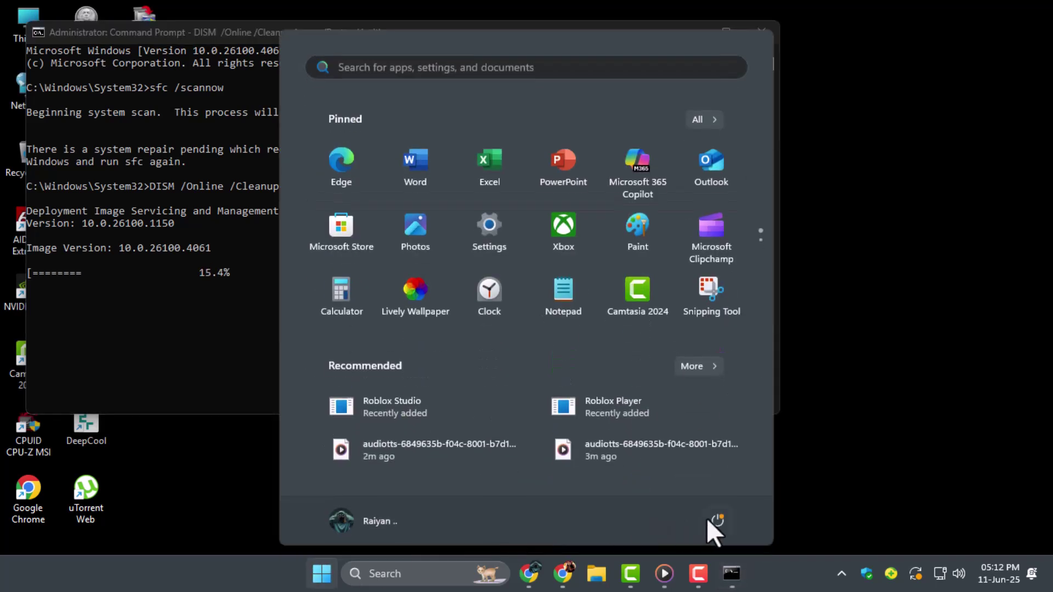
{"action": "left_click", "coordinate": [716, 520]}
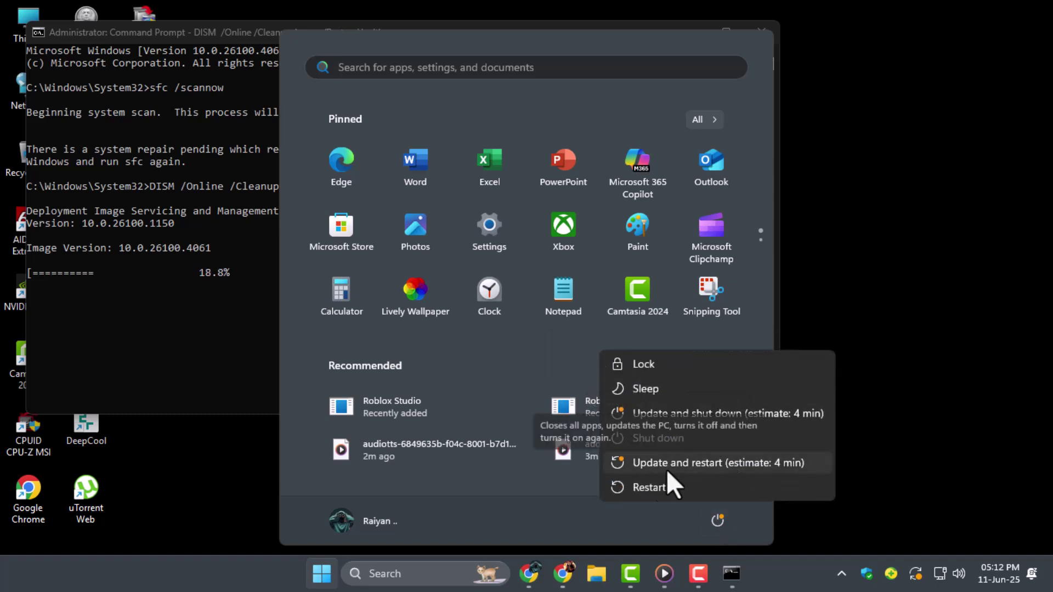
{"action": "left_click", "coordinate": [967, 472]}
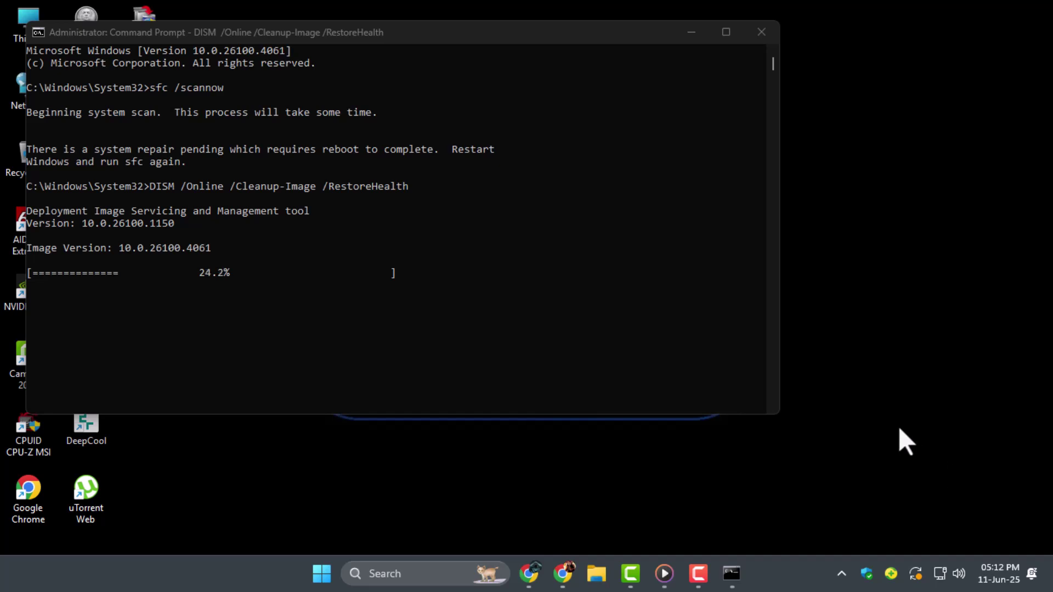
- Minimize Command Prompt so DISM keeps running in the background
{"action": "left_click", "coordinate": [691, 32]}
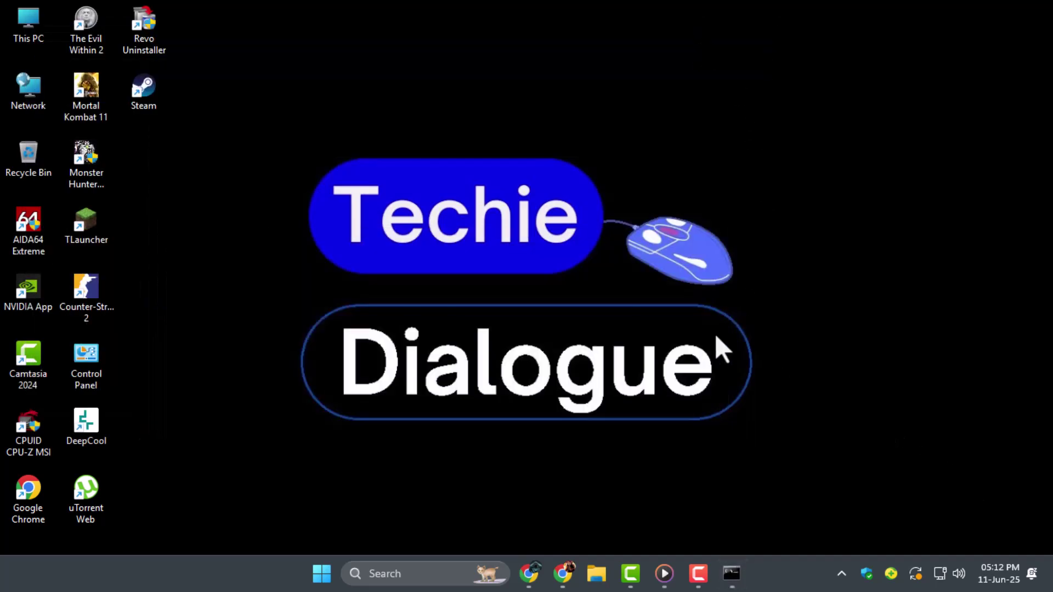